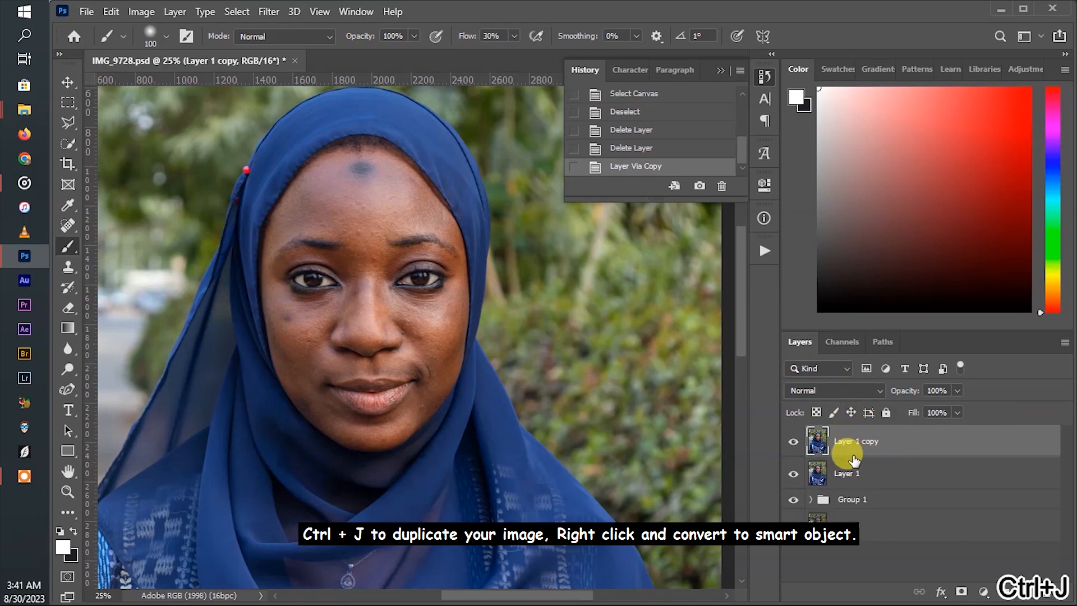
- Convert Layer 1 copy to a smart object and invert its colors
{"action": "right_click", "coordinate": [870, 459]}
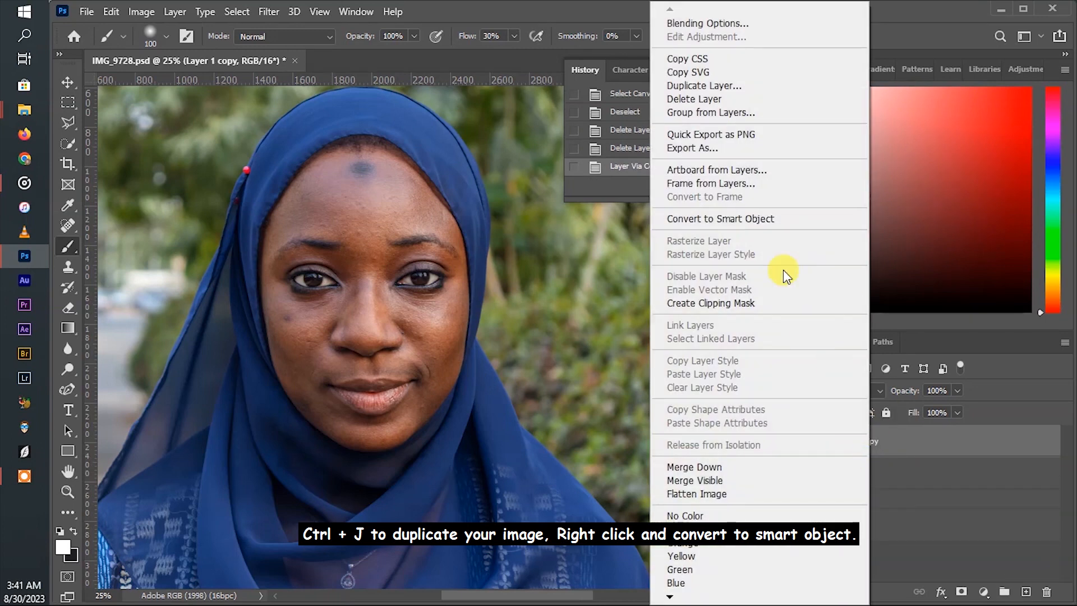
{"action": "left_click", "coordinate": [765, 219]}
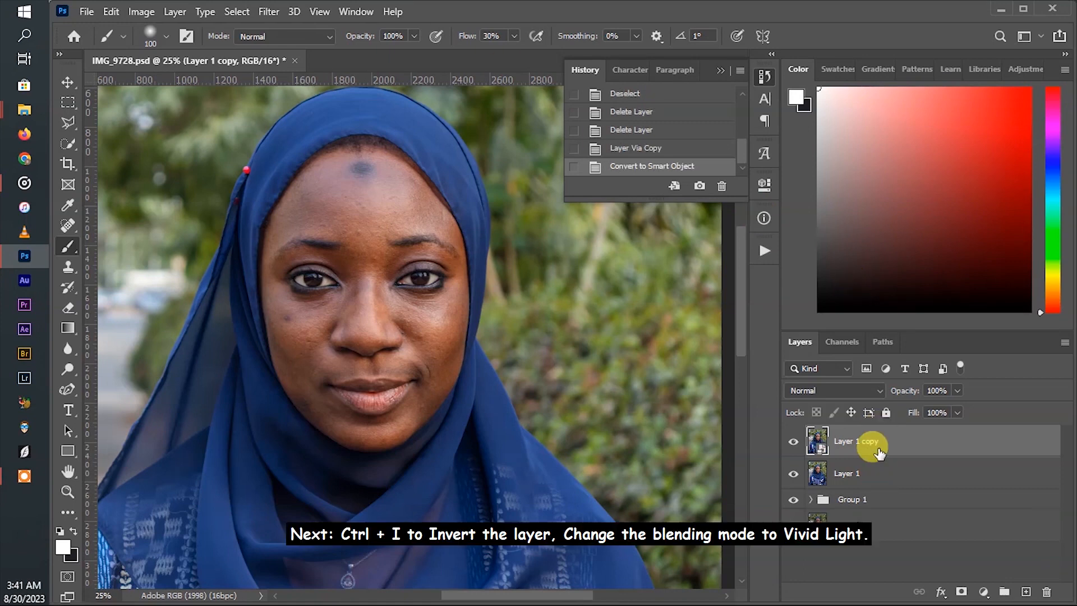
{"action": "key", "text": "ctrl+i"}
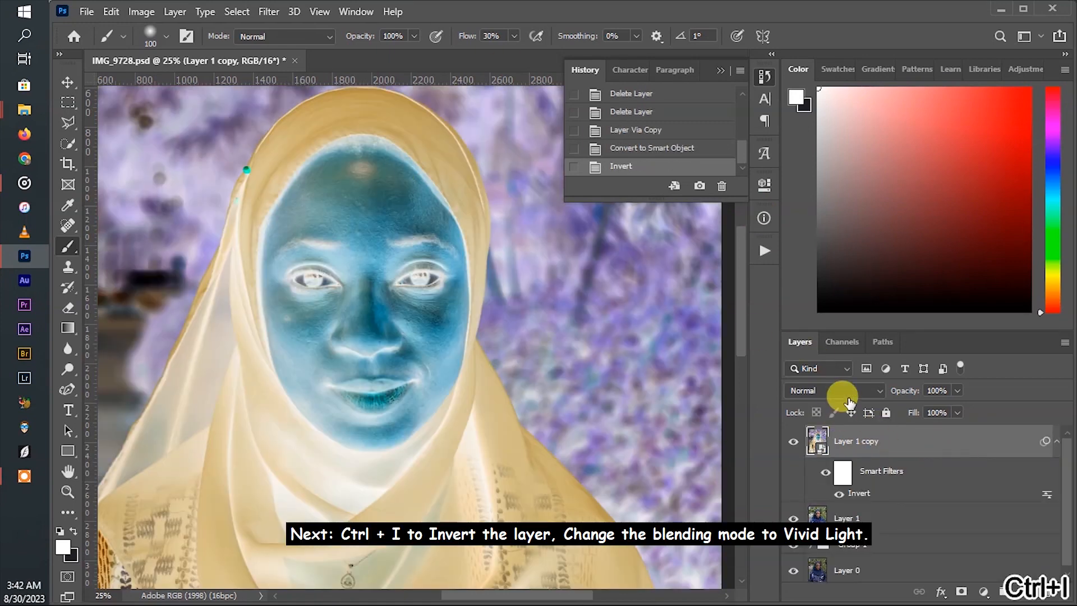
- Set the inverted layer's blending mode to Vivid Light and apply a High Pass filter with a 20-pixel radius
{"action": "left_click", "coordinate": [847, 390]}
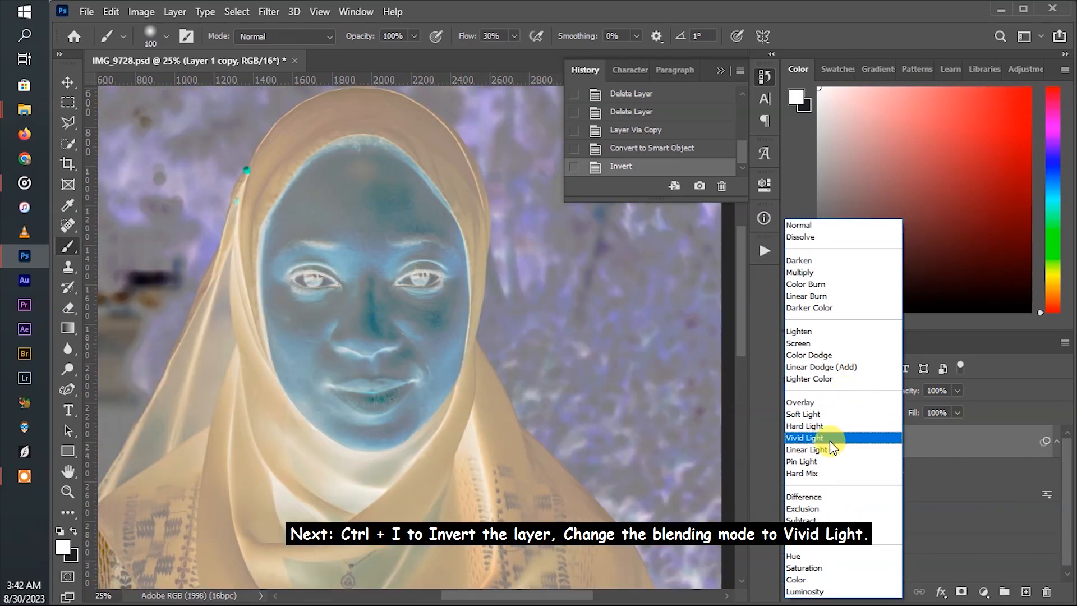
{"action": "left_click", "coordinate": [829, 440]}
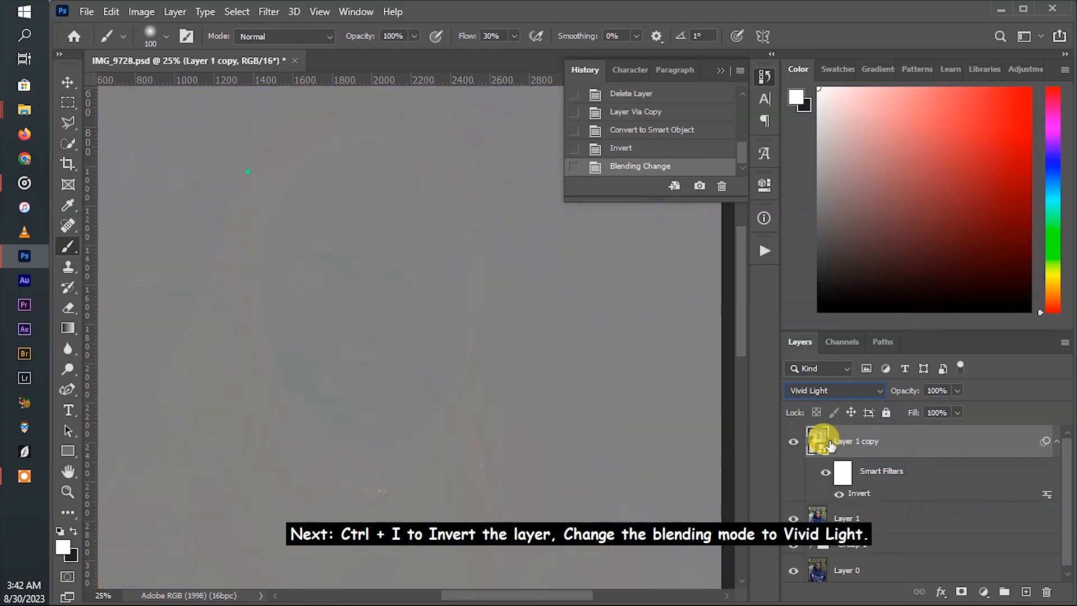
{"action": "left_click", "coordinate": [268, 12]}
{"action": "mouse_move", "coordinate": [318, 324]}
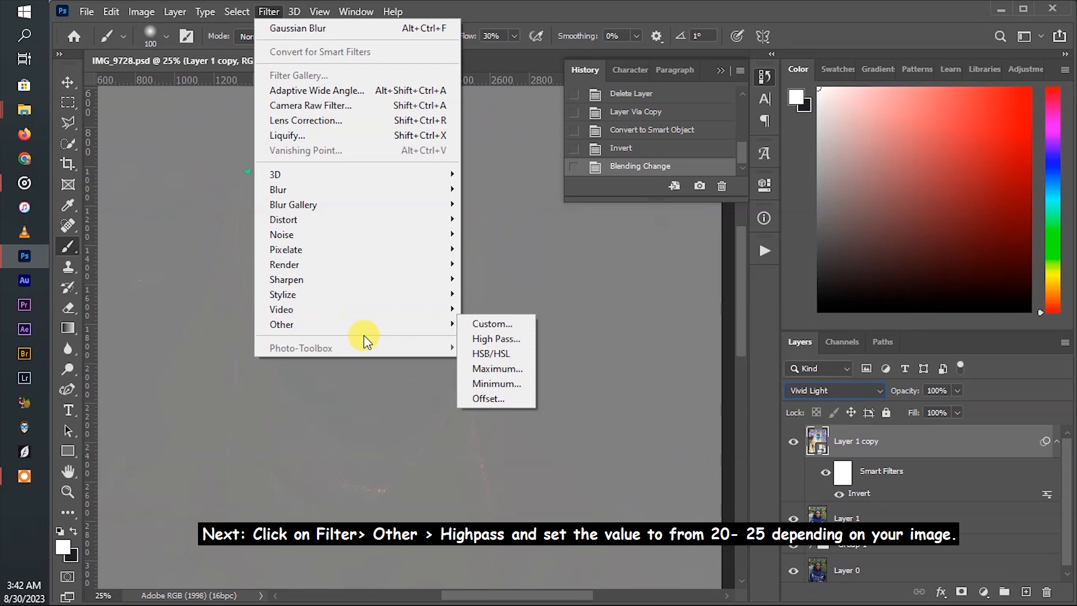
{"action": "left_click", "coordinate": [495, 339]}
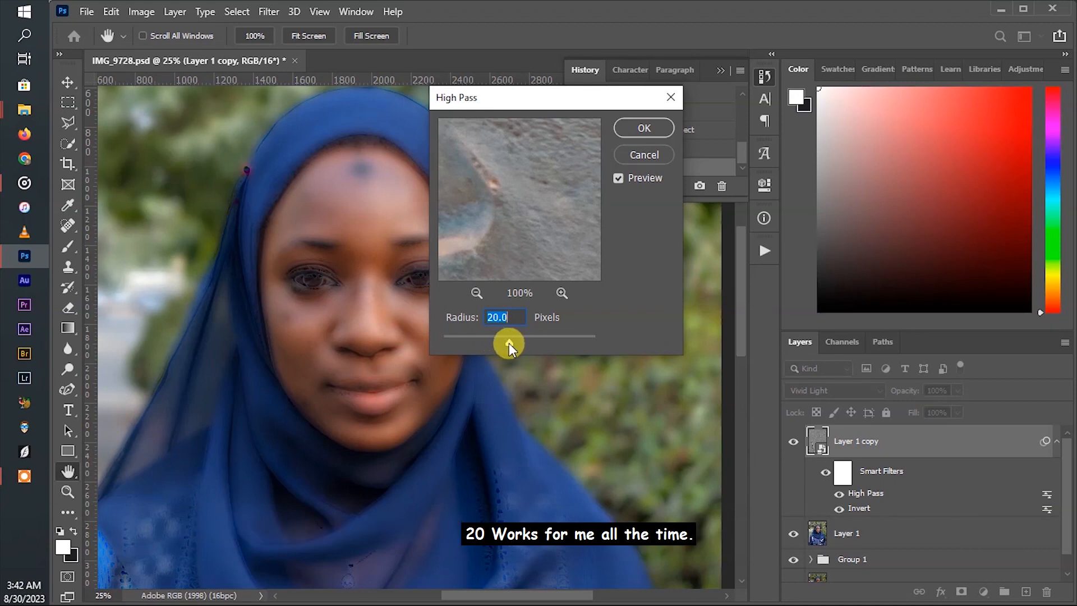
{"action": "key", "text": "Return"}
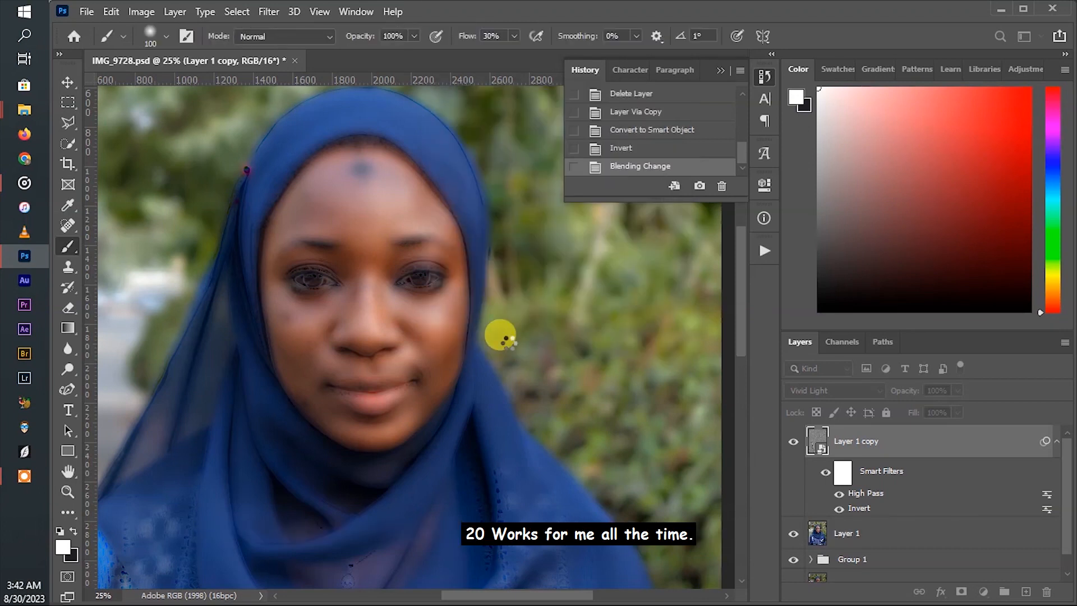
- Apply a Gaussian Blur filter with a 3-pixel radius to Layer 1 copy
{"action": "left_click", "coordinate": [265, 12]}
{"action": "mouse_move", "coordinate": [348, 191]}
{"action": "left_click", "coordinate": [504, 248]}
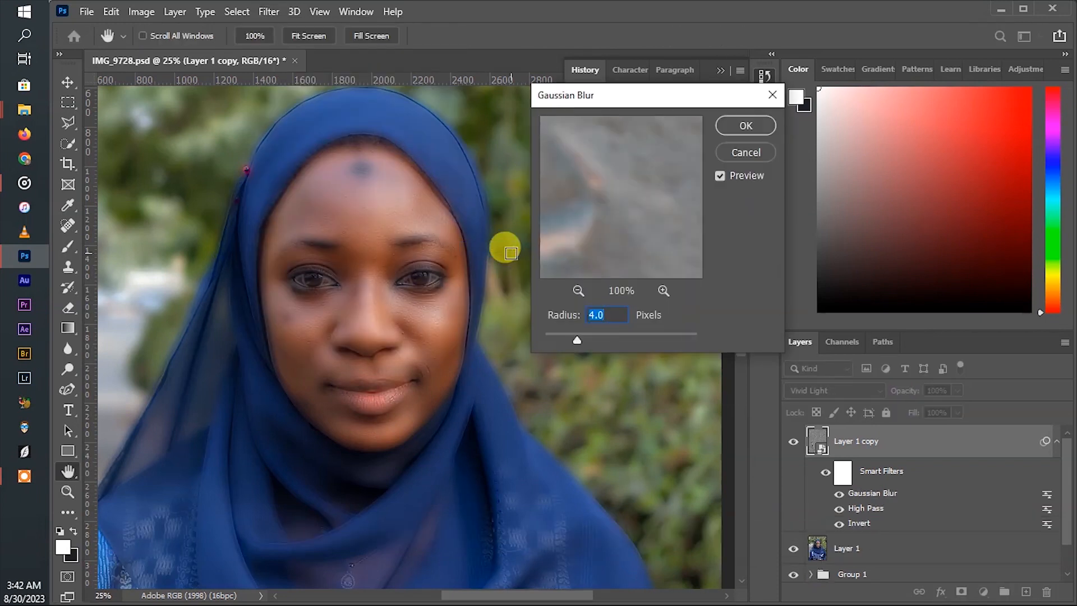
{"action": "type", "text": "3"}
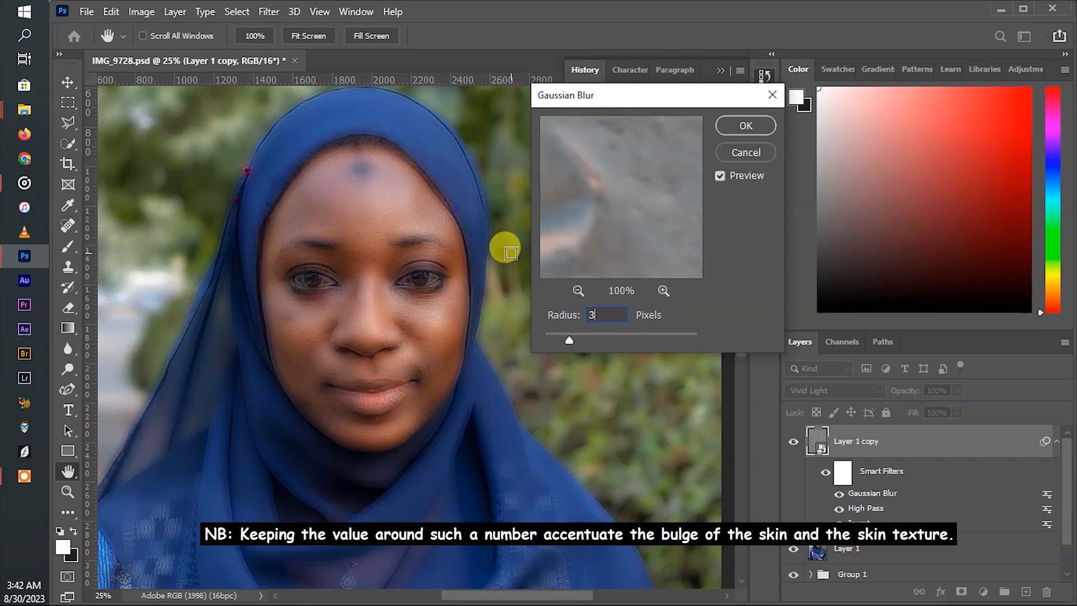
{"action": "key", "text": "Return"}
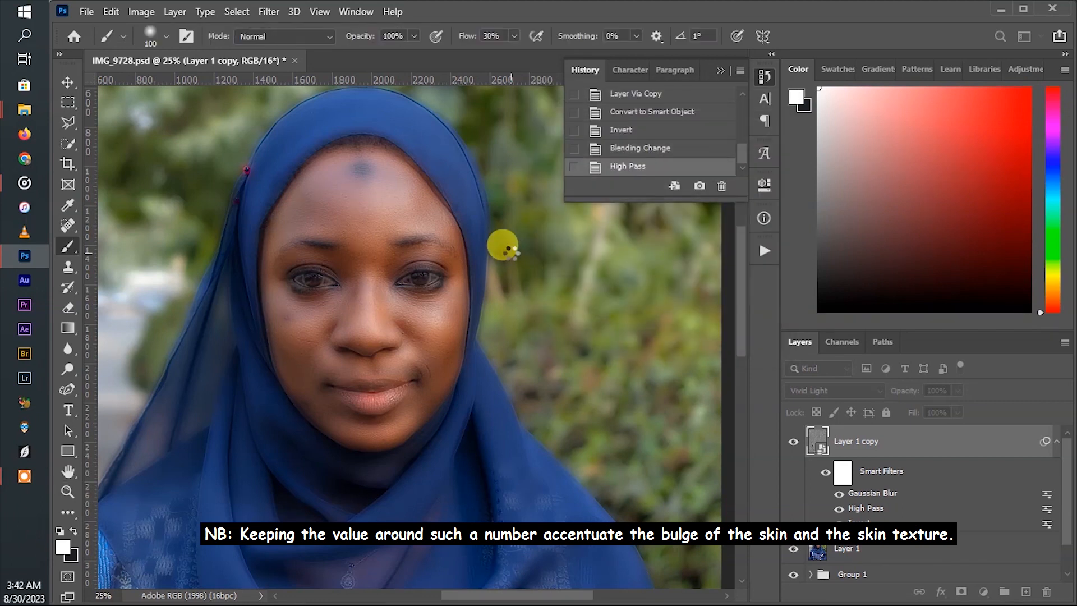
- Add a layer mask to Layer 1 copy and invert it to black
{"action": "left_click", "coordinate": [961, 593]}
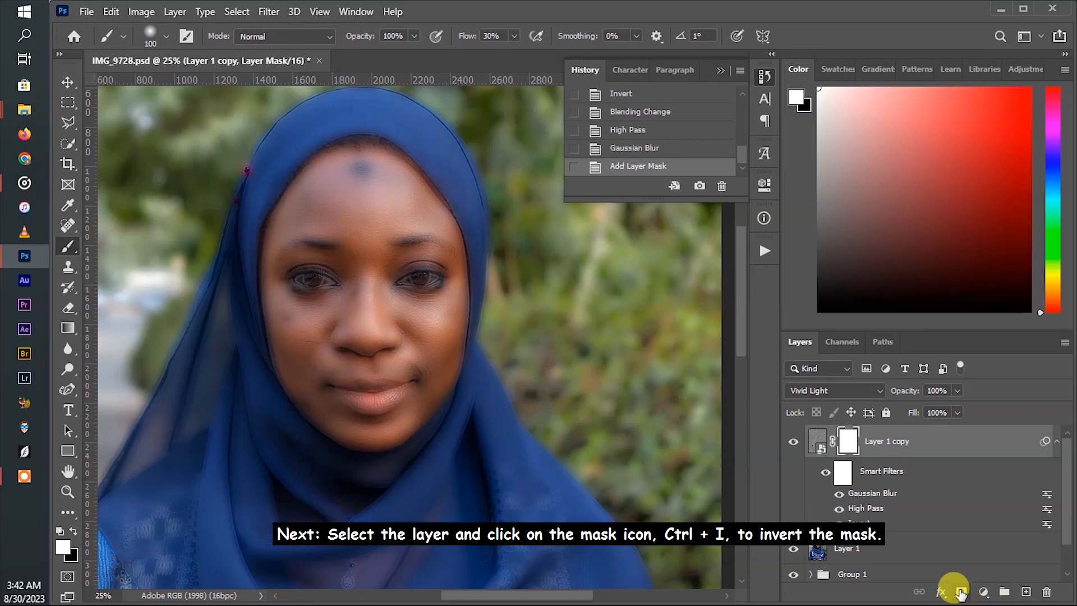
{"action": "key", "text": "ctrl+i"}
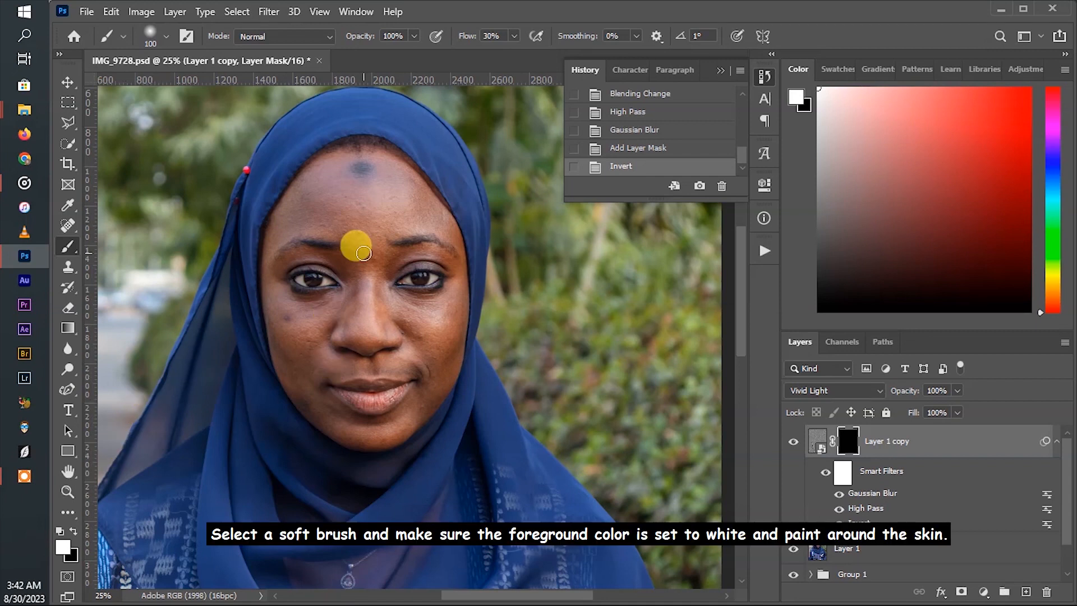
- Paint white on the mask over the facial skin with a soft brush, starting at size 300 and reducing it to 150 for tighter areas
{"action": "key", "text": "bracketright"}
{"action": "key", "text": "bracketright"}
{"action": "key", "text": "bracketright"}
{"action": "key", "text": "bracketright"}
{"action": "key", "text": "bracketright"}
{"action": "key", "text": "bracketright"}
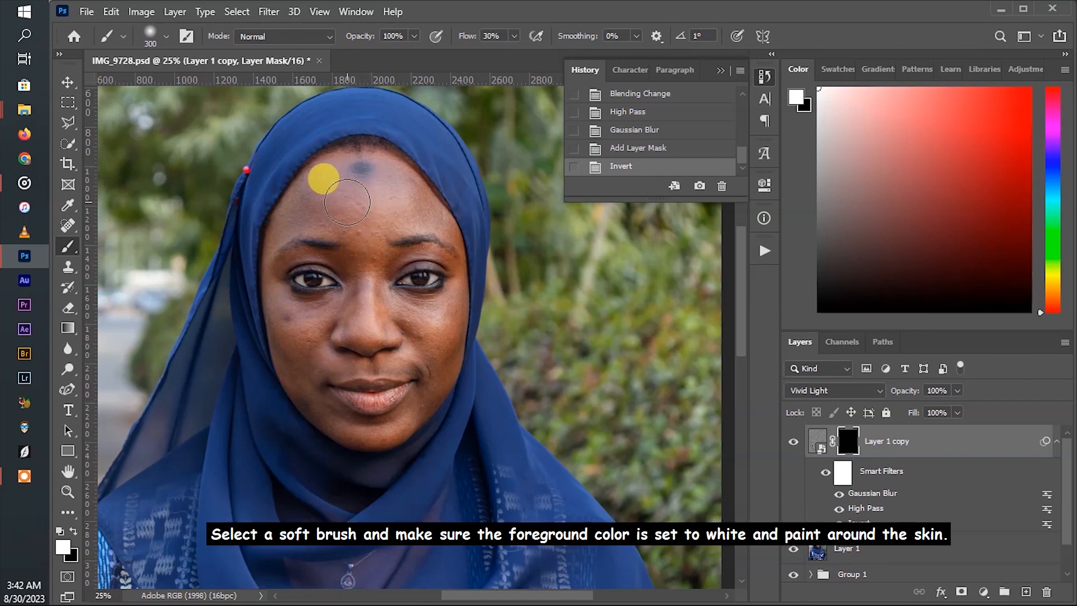
{"action": "mouse_move", "coordinate": [367, 242]}
{"action": "left_mouse_down"}
{"action": "mouse_move", "coordinate": [351, 261]}
{"action": "mouse_move", "coordinate": [370, 204]}
{"action": "mouse_move", "coordinate": [331, 209]}
{"action": "mouse_move", "coordinate": [341, 184]}
{"action": "mouse_move", "coordinate": [290, 222]}
{"action": "mouse_move", "coordinate": [313, 184]}
{"action": "mouse_move", "coordinate": [354, 178]}
{"action": "mouse_move", "coordinate": [395, 208]}
{"action": "mouse_move", "coordinate": [379, 176]}
{"action": "mouse_move", "coordinate": [394, 165]}
{"action": "mouse_move", "coordinate": [425, 215]}
{"action": "mouse_move", "coordinate": [421, 206]}
{"action": "mouse_move", "coordinate": [436, 213]}
{"action": "mouse_move", "coordinate": [418, 211]}
{"action": "mouse_move", "coordinate": [432, 225]}
{"action": "mouse_move", "coordinate": [409, 198]}
{"action": "mouse_move", "coordinate": [432, 210]}
{"action": "mouse_move", "coordinate": [392, 175]}
{"action": "mouse_move", "coordinate": [340, 181]}
{"action": "mouse_move", "coordinate": [356, 252]}
{"action": "mouse_move", "coordinate": [366, 233]}
{"action": "mouse_move", "coordinate": [367, 339]}
{"action": "mouse_move", "coordinate": [380, 307]}
{"action": "mouse_move", "coordinate": [409, 308]}
{"action": "mouse_move", "coordinate": [393, 301]}
{"action": "mouse_move", "coordinate": [420, 329]}
{"action": "mouse_move", "coordinate": [408, 304]}
{"action": "mouse_move", "coordinate": [411, 333]}
{"action": "mouse_move", "coordinate": [402, 319]}
{"action": "mouse_move", "coordinate": [440, 300]}
{"action": "mouse_move", "coordinate": [446, 310]}
{"action": "mouse_move", "coordinate": [459, 280]}
{"action": "mouse_move", "coordinate": [441, 387]}
{"action": "mouse_move", "coordinate": [399, 423]}
{"action": "mouse_move", "coordinate": [418, 414]}
{"action": "mouse_move", "coordinate": [437, 350]}
{"action": "mouse_move", "coordinate": [414, 406]}
{"action": "mouse_move", "coordinate": [426, 353]}
{"action": "mouse_move", "coordinate": [408, 326]}
{"action": "mouse_move", "coordinate": [430, 383]}
{"action": "mouse_move", "coordinate": [408, 324]}
{"action": "mouse_move", "coordinate": [413, 378]}
{"action": "mouse_move", "coordinate": [432, 361]}
{"action": "mouse_move", "coordinate": [436, 374]}
{"action": "mouse_move", "coordinate": [450, 328]}
{"action": "mouse_move", "coordinate": [451, 358]}
{"action": "mouse_move", "coordinate": [405, 370]}
{"action": "mouse_move", "coordinate": [432, 360]}
{"action": "mouse_move", "coordinate": [447, 322]}
{"action": "mouse_move", "coordinate": [427, 392]}
{"action": "mouse_move", "coordinate": [409, 417]}
{"action": "mouse_move", "coordinate": [373, 425]}
{"action": "mouse_move", "coordinate": [373, 438]}
{"action": "mouse_move", "coordinate": [311, 400]}
{"action": "mouse_move", "coordinate": [328, 409]}
{"action": "mouse_move", "coordinate": [293, 363]}
{"action": "mouse_move", "coordinate": [317, 304]}
{"action": "mouse_move", "coordinate": [260, 295]}
{"action": "mouse_move", "coordinate": [363, 389]}
{"action": "left_mouse_up"}
{"action": "key", "text": "bracketleft"}
{"action": "key", "text": "bracketleft"}
{"action": "key", "text": "bracketright"}
{"action": "key", "text": "bracketleft"}
{"action": "key", "text": "bracketright"}
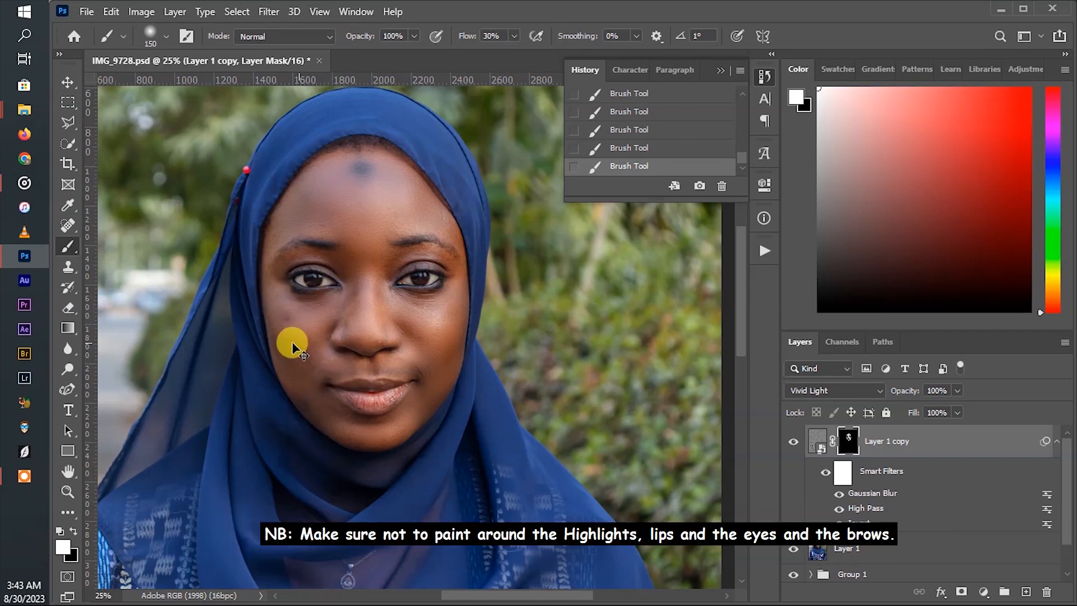
- Undo the last brush stroke and continue painting white over the cheeks and remaining facial skin, varying the brush size down to 100
{"action": "key", "text": "ctrl+z"}
{"action": "mouse_move", "coordinate": [270, 301]}
{"action": "left_mouse_down"}
{"action": "mouse_move", "coordinate": [281, 339]}
{"action": "mouse_move", "coordinate": [313, 311]}
{"action": "mouse_move", "coordinate": [287, 348]}
{"action": "mouse_move", "coordinate": [329, 308]}
{"action": "mouse_move", "coordinate": [323, 340]}
{"action": "mouse_move", "coordinate": [347, 288]}
{"action": "mouse_move", "coordinate": [296, 342]}
{"action": "mouse_move", "coordinate": [297, 376]}
{"action": "mouse_move", "coordinate": [282, 331]}
{"action": "mouse_move", "coordinate": [292, 370]}
{"action": "mouse_move", "coordinate": [286, 362]}
{"action": "mouse_move", "coordinate": [311, 328]}
{"action": "mouse_move", "coordinate": [307, 353]}
{"action": "mouse_move", "coordinate": [293, 354]}
{"action": "mouse_move", "coordinate": [325, 422]}
{"action": "mouse_move", "coordinate": [371, 439]}
{"action": "mouse_move", "coordinate": [417, 421]}
{"action": "mouse_move", "coordinate": [448, 307]}
{"action": "mouse_move", "coordinate": [435, 356]}
{"action": "mouse_move", "coordinate": [380, 292]}
{"action": "mouse_move", "coordinate": [374, 224]}
{"action": "mouse_move", "coordinate": [357, 274]}
{"action": "mouse_move", "coordinate": [343, 221]}
{"action": "mouse_move", "coordinate": [301, 207]}
{"action": "mouse_move", "coordinate": [313, 178]}
{"action": "mouse_move", "coordinate": [277, 248]}
{"action": "mouse_move", "coordinate": [300, 220]}
{"action": "mouse_move", "coordinate": [337, 232]}
{"action": "mouse_move", "coordinate": [323, 227]}
{"action": "mouse_move", "coordinate": [344, 220]}
{"action": "mouse_move", "coordinate": [370, 234]}
{"action": "mouse_move", "coordinate": [409, 188]}
{"action": "mouse_move", "coordinate": [440, 208]}
{"action": "mouse_move", "coordinate": [466, 259]}
{"action": "mouse_move", "coordinate": [464, 280]}
{"action": "mouse_move", "coordinate": [445, 362]}
{"action": "mouse_move", "coordinate": [416, 403]}
{"action": "mouse_move", "coordinate": [456, 355]}
{"action": "mouse_move", "coordinate": [455, 338]}
{"action": "mouse_move", "coordinate": [418, 395]}
{"action": "mouse_move", "coordinate": [448, 344]}
{"action": "mouse_move", "coordinate": [456, 356]}
{"action": "mouse_move", "coordinate": [429, 312]}
{"action": "mouse_move", "coordinate": [441, 341]}
{"action": "mouse_move", "coordinate": [409, 386]}
{"action": "mouse_move", "coordinate": [407, 336]}
{"action": "mouse_move", "coordinate": [399, 362]}
{"action": "mouse_move", "coordinate": [338, 368]}
{"action": "mouse_move", "coordinate": [353, 367]}
{"action": "mouse_move", "coordinate": [317, 347]}
{"action": "mouse_move", "coordinate": [323, 330]}
{"action": "mouse_move", "coordinate": [281, 298]}
{"action": "mouse_move", "coordinate": [275, 331]}
{"action": "mouse_move", "coordinate": [273, 316]}
{"action": "mouse_move", "coordinate": [304, 381]}
{"action": "mouse_move", "coordinate": [391, 432]}
{"action": "mouse_move", "coordinate": [425, 396]}
{"action": "mouse_move", "coordinate": [417, 428]}
{"action": "mouse_move", "coordinate": [325, 348]}
{"action": "mouse_move", "coordinate": [321, 317]}
{"action": "mouse_move", "coordinate": [377, 242]}
{"action": "mouse_move", "coordinate": [377, 274]}
{"action": "mouse_move", "coordinate": [442, 307]}
{"action": "mouse_move", "coordinate": [406, 298]}
{"action": "mouse_move", "coordinate": [459, 277]}
{"action": "mouse_move", "coordinate": [443, 314]}
{"action": "mouse_move", "coordinate": [268, 293]}
{"action": "mouse_move", "coordinate": [268, 230]}
{"action": "mouse_move", "coordinate": [274, 297]}
{"action": "mouse_move", "coordinate": [268, 238]}
{"action": "mouse_move", "coordinate": [416, 173]}
{"action": "mouse_move", "coordinate": [460, 242]}
{"action": "mouse_move", "coordinate": [459, 269]}
{"action": "mouse_move", "coordinate": [388, 232]}
{"action": "mouse_move", "coordinate": [358, 287]}
{"action": "mouse_move", "coordinate": [342, 219]}
{"action": "mouse_move", "coordinate": [417, 328]}
{"action": "mouse_move", "coordinate": [431, 379]}
{"action": "mouse_move", "coordinate": [425, 401]}
{"action": "mouse_move", "coordinate": [453, 353]}
{"action": "mouse_move", "coordinate": [416, 410]}
{"action": "mouse_move", "coordinate": [423, 392]}
{"action": "mouse_move", "coordinate": [393, 324]}
{"action": "mouse_move", "coordinate": [412, 366]}
{"action": "mouse_move", "coordinate": [356, 335]}
{"action": "mouse_move", "coordinate": [410, 351]}
{"action": "left_mouse_up"}
{"action": "key", "text": "bracketleft"}
{"action": "key", "text": "bracketleft"}
{"action": "key", "text": "bracketright"}
{"action": "key", "text": "bracketright"}
{"action": "key", "text": "bracketright"}
{"action": "key", "text": "bracketright"}
{"action": "key", "text": "bracketleft"}
{"action": "key", "text": "bracketleft"}
{"action": "key", "text": "bracketleft"}
{"action": "key", "text": "bracketleft"}
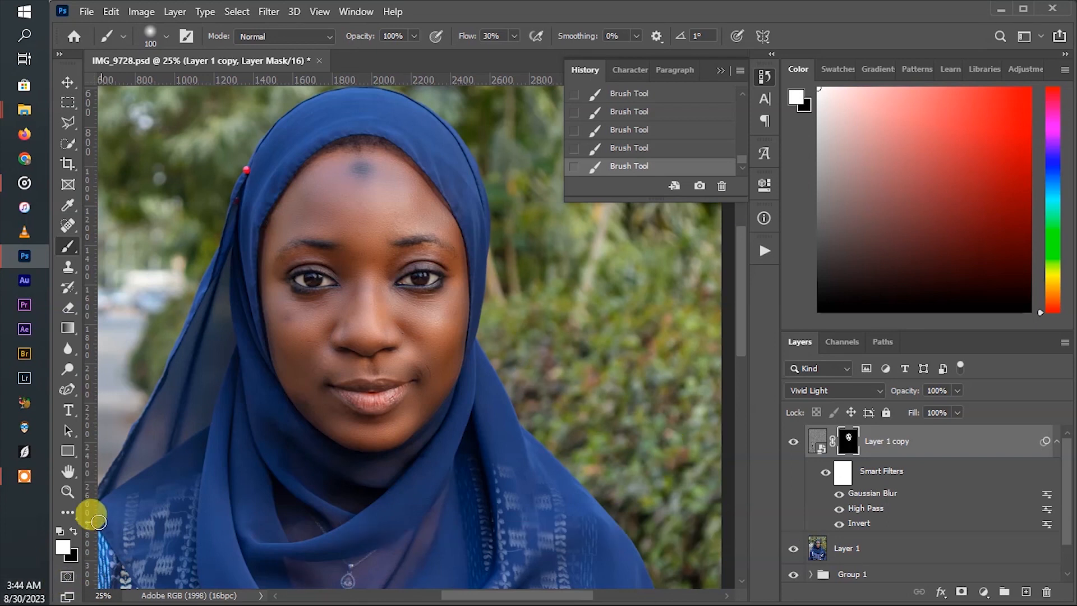
- Switch the foreground color to black and paint over the lips and eyes on the mask to restore their detail
{"action": "left_click", "coordinate": [73, 531]}
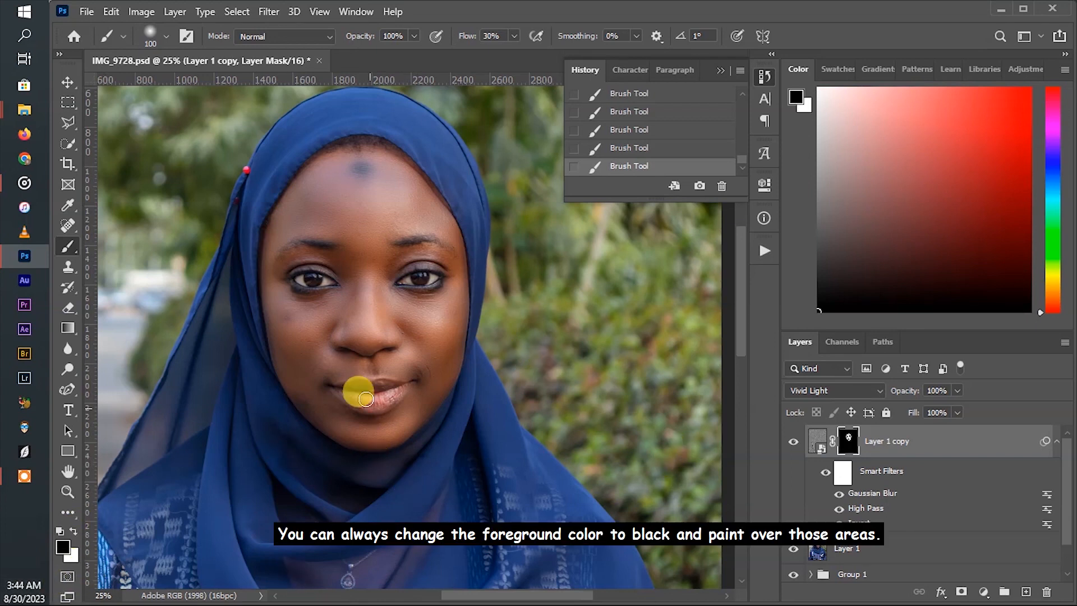
{"action": "mouse_move", "coordinate": [345, 398]}
{"action": "left_mouse_down"}
{"action": "mouse_move", "coordinate": [411, 384]}
{"action": "mouse_move", "coordinate": [354, 394]}
{"action": "mouse_move", "coordinate": [381, 375]}
{"action": "mouse_move", "coordinate": [413, 265]}
{"action": "mouse_move", "coordinate": [338, 300]}
{"action": "mouse_move", "coordinate": [324, 280]}
{"action": "mouse_move", "coordinate": [302, 278]}
{"action": "mouse_move", "coordinate": [412, 281]}
{"action": "left_mouse_up"}
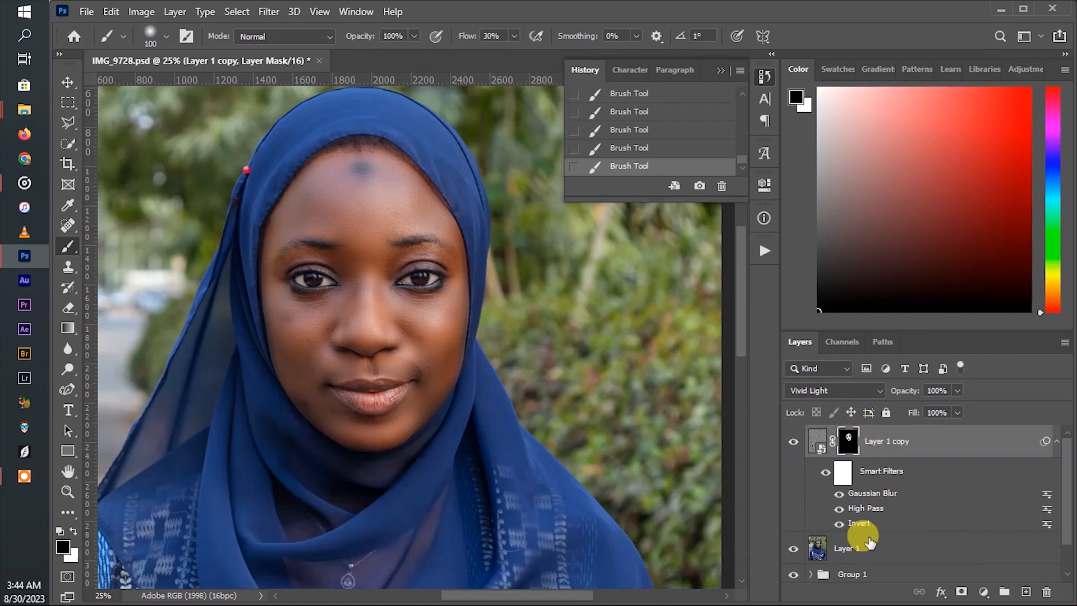
- Edit the layer's smart filters, setting the Gaussian Blur radius to 4 pixels and the High Pass radius to 25 pixels
{"action": "double_click", "coordinate": [866, 494]}
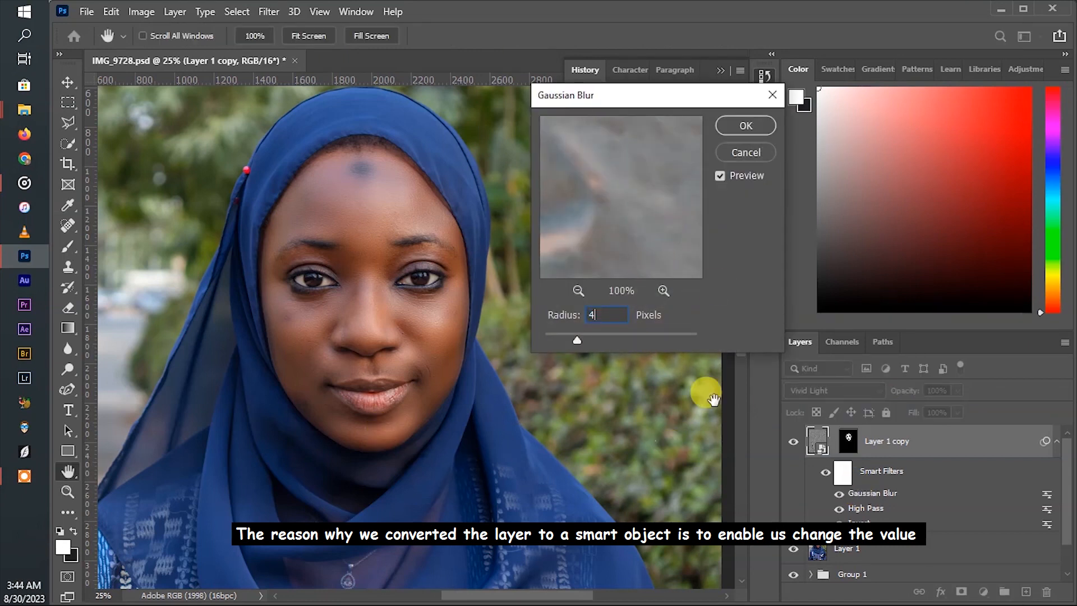
{"action": "key", "text": "Return"}
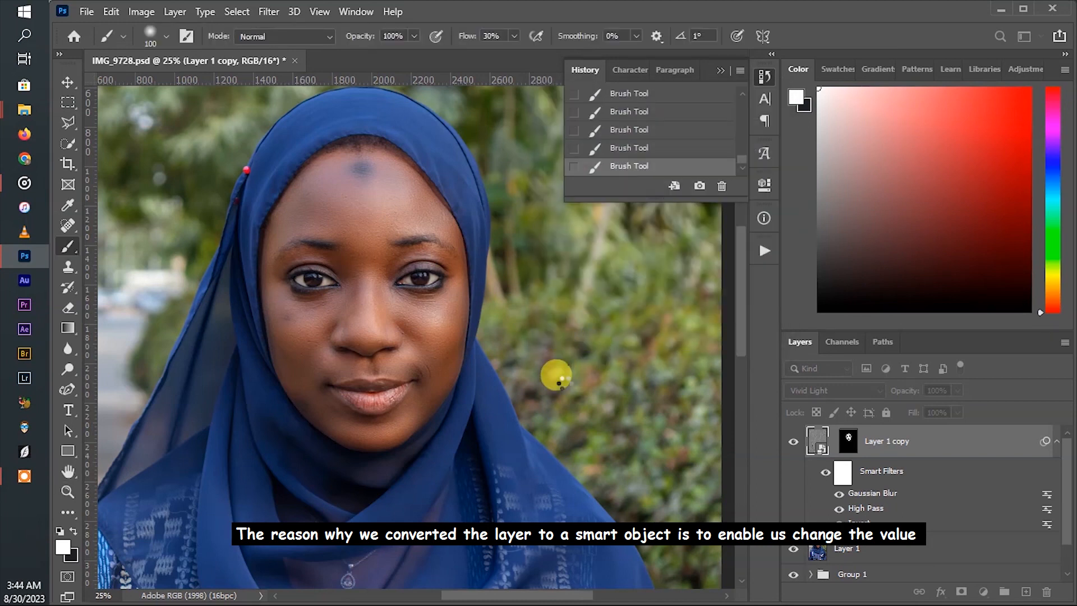
{"action": "double_click", "coordinate": [865, 509]}
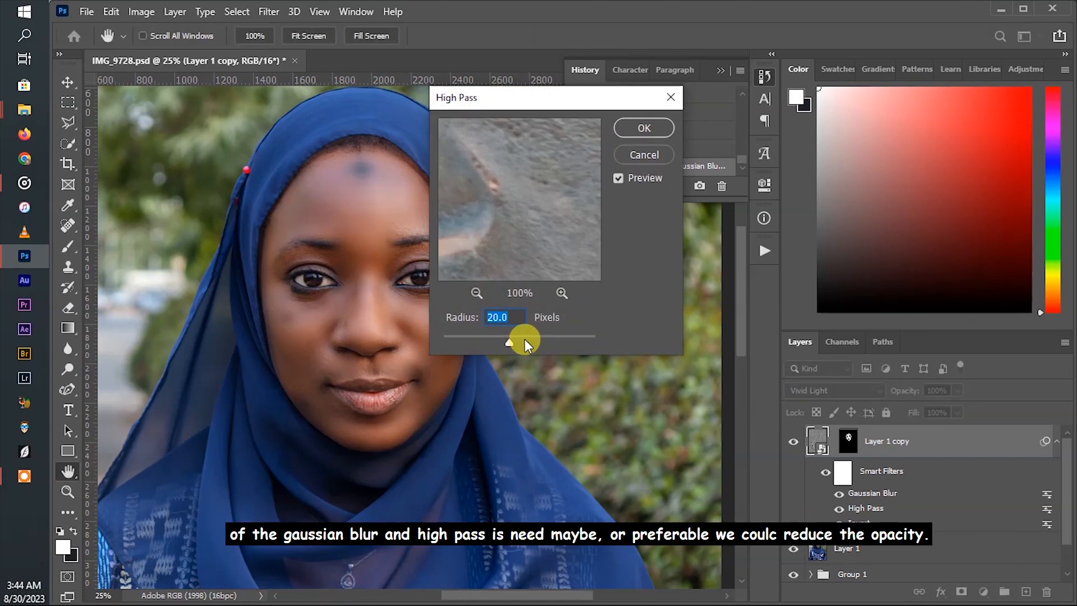
{"action": "type", "text": "25"}
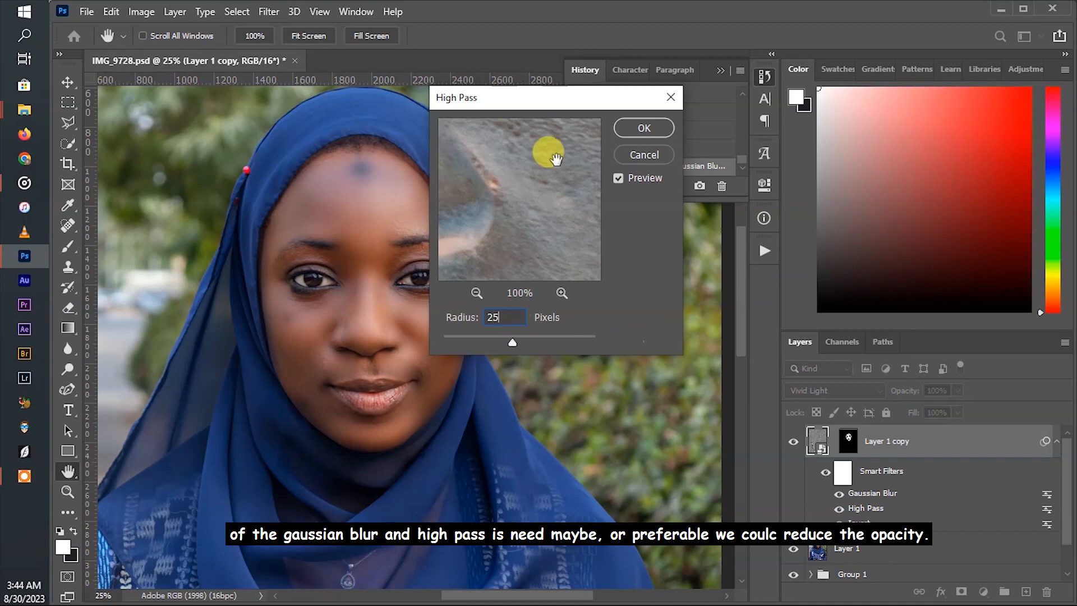
{"action": "left_click", "coordinate": [645, 128]}
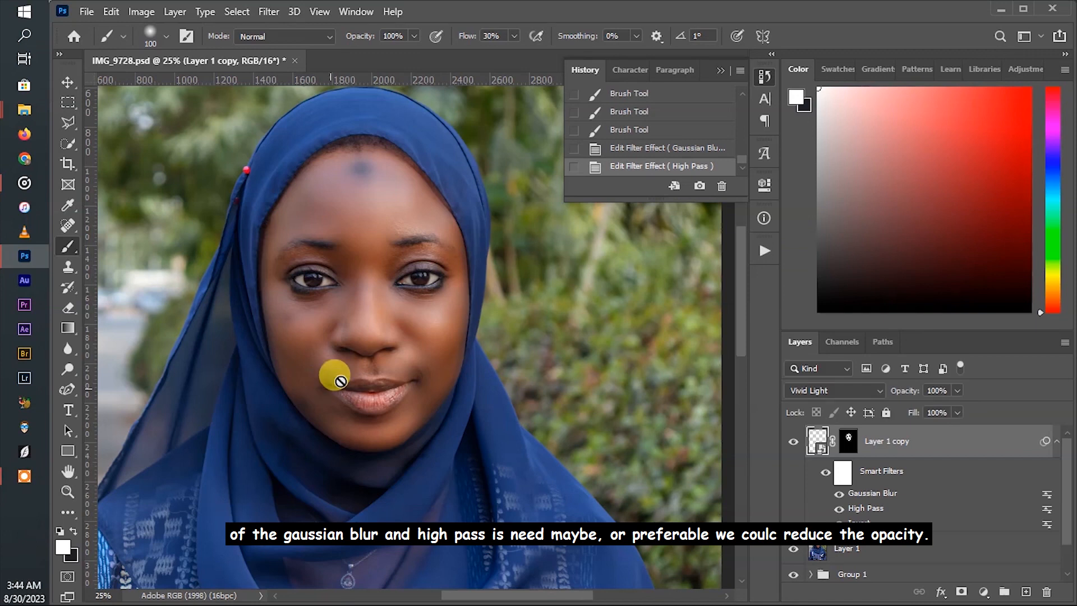
- Set the Gaussian Blur smart filter's radius to 3 pixels and lower the layer's opacity to 88%
{"action": "double_click", "coordinate": [869, 491]}
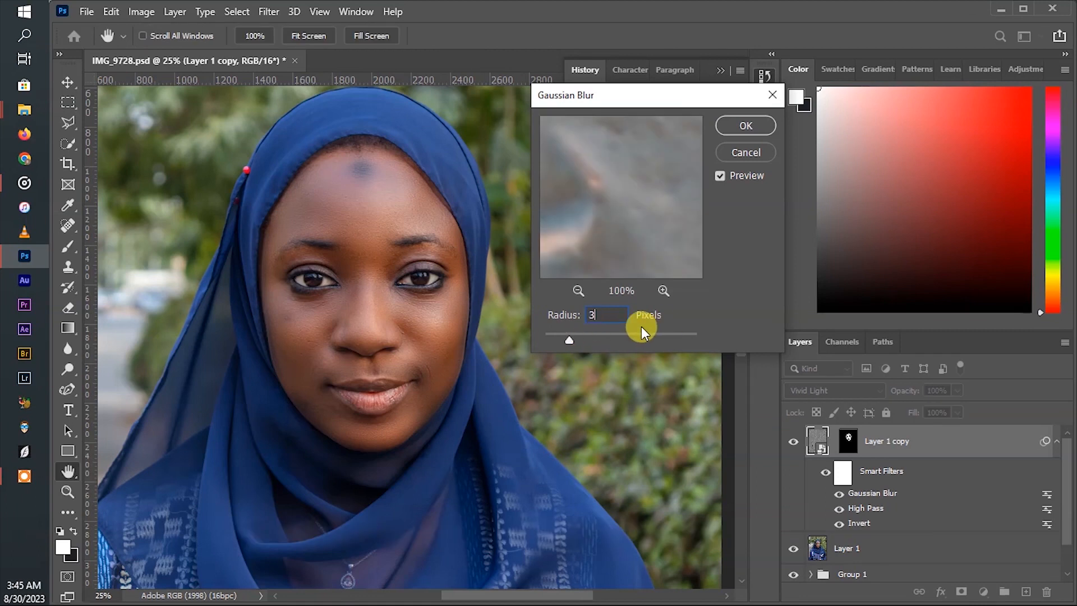
{"action": "left_click", "coordinate": [744, 125]}
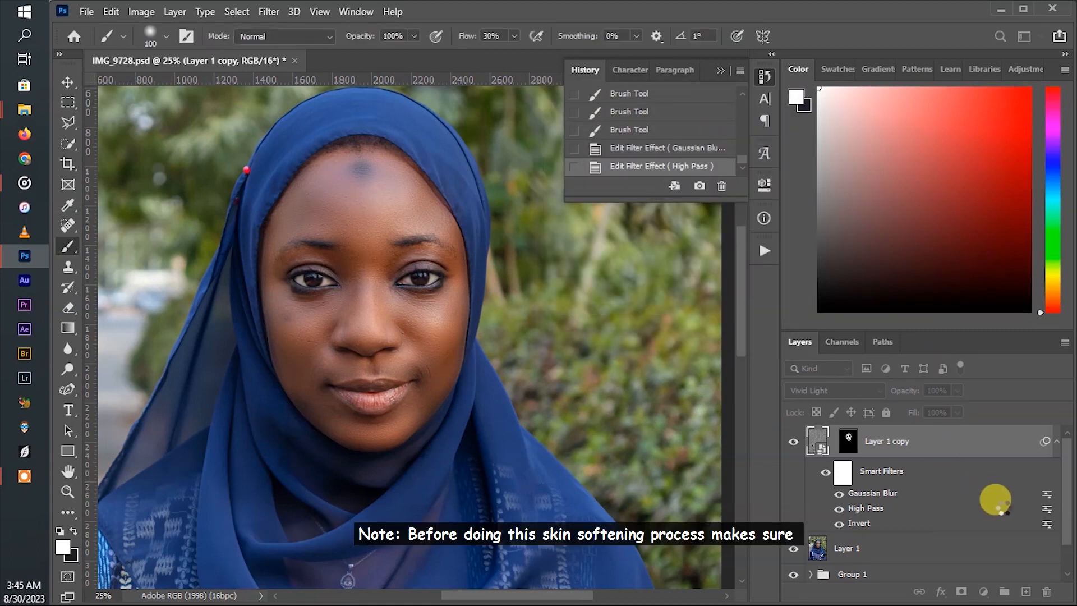
{"action": "left_click", "coordinate": [1057, 441]}
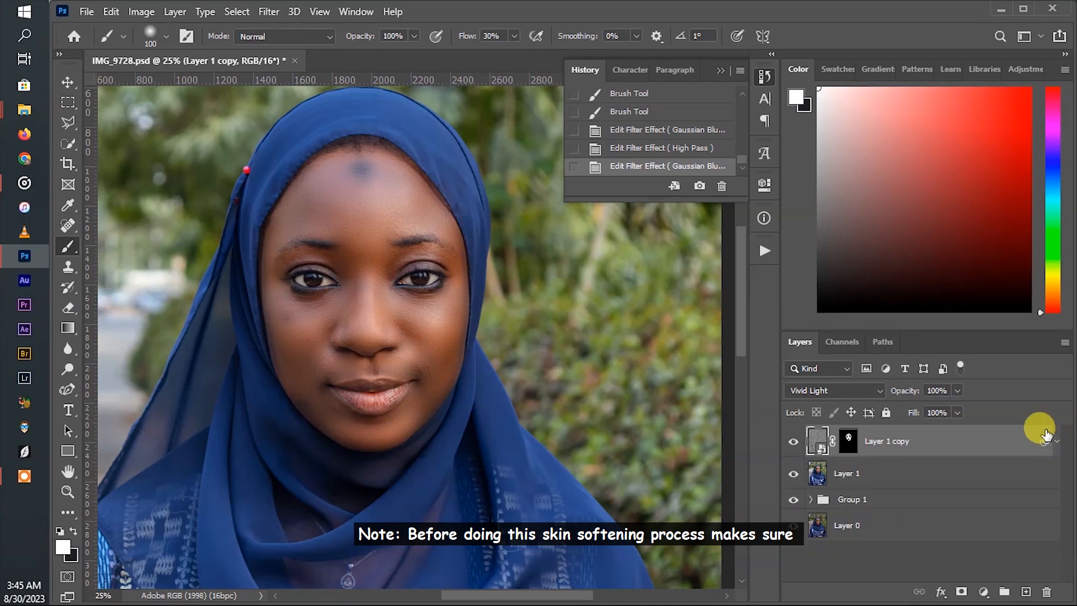
{"action": "left_click", "coordinate": [958, 391]}
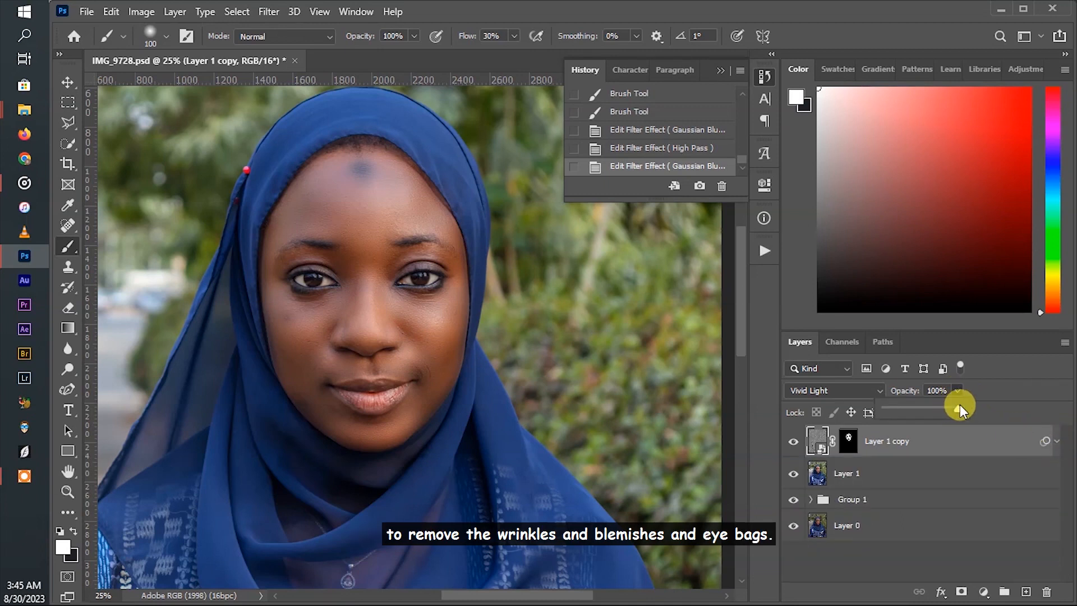
{"action": "mouse_move", "coordinate": [947, 405]}
{"action": "left_mouse_down"}
{"action": "mouse_move", "coordinate": [880, 414]}
{"action": "mouse_move", "coordinate": [952, 409]}
{"action": "left_mouse_up"}
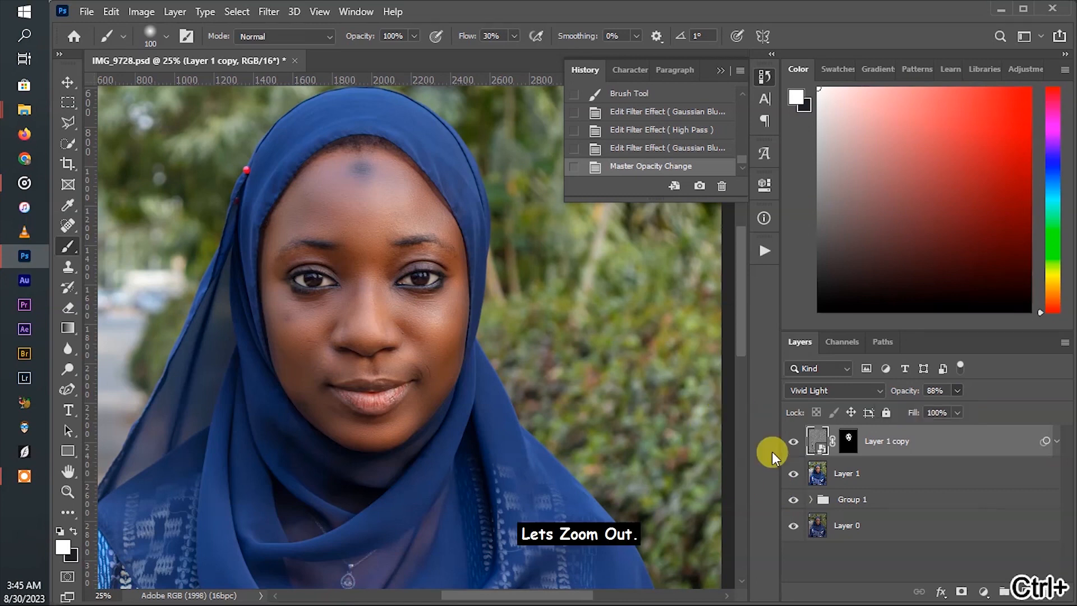
- Compare the portrait before and after the skin softening by switching the retouched layer's visibility off and on
{"action": "key", "text": "ctrl+minus"}
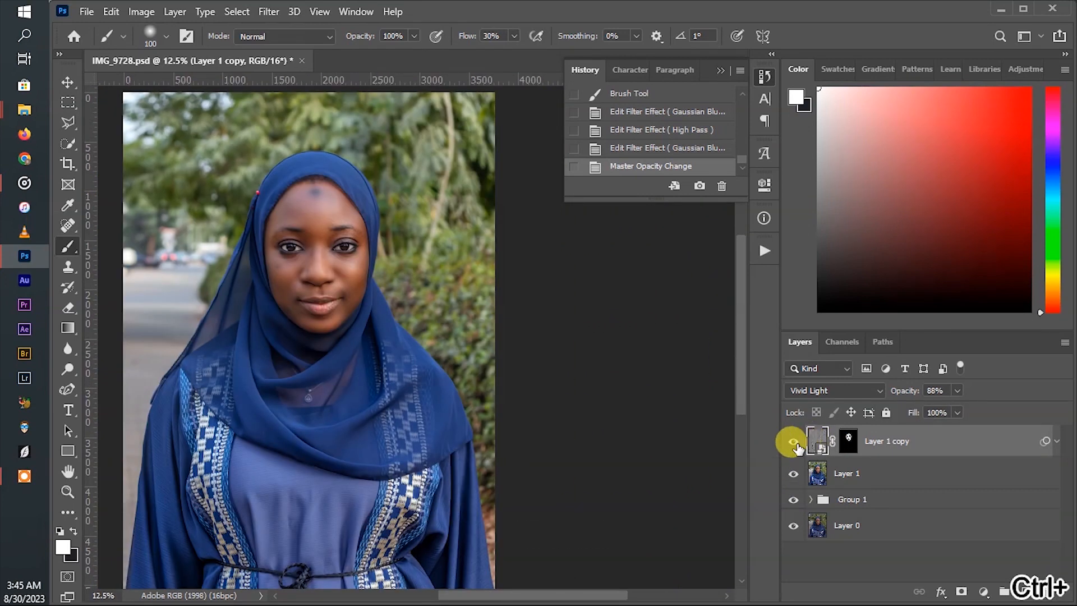
{"action": "left_click", "coordinate": [795, 444]}
{"action": "left_click", "coordinate": [794, 443]}
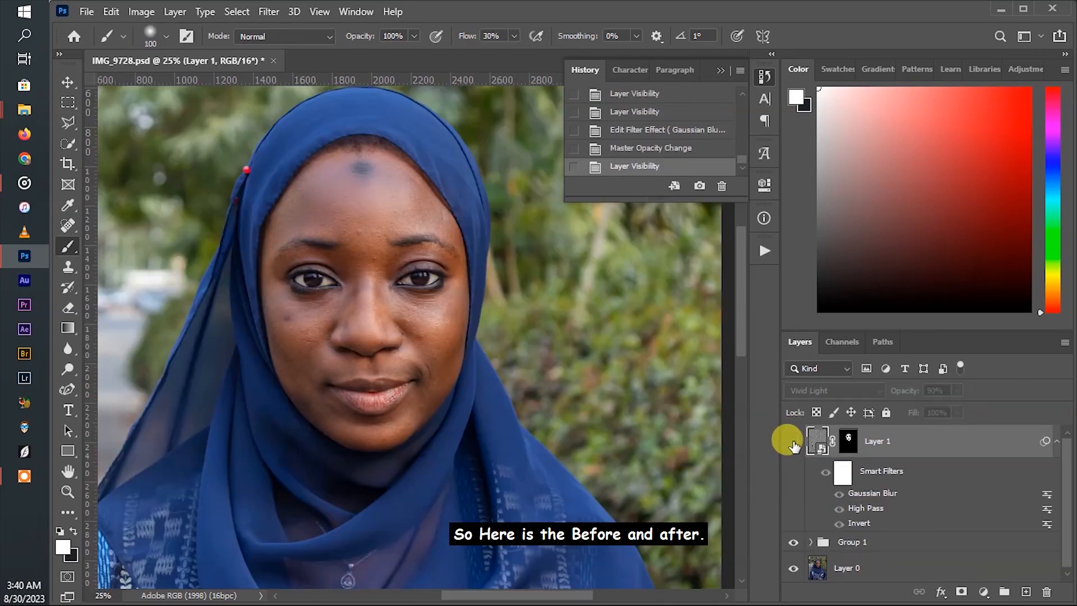
{"action": "left_click", "coordinate": [794, 443]}
{"action": "left_click", "coordinate": [794, 443]}
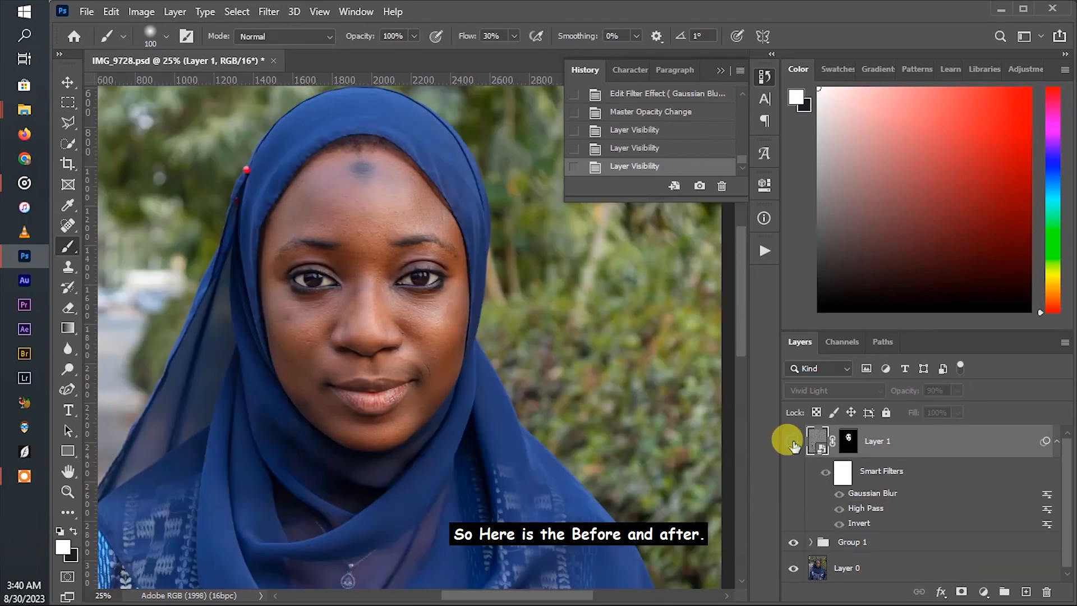
{"action": "left_click", "coordinate": [794, 444]}
{"action": "left_click", "coordinate": [794, 444]}
{"action": "left_click", "coordinate": [794, 443]}
{"action": "left_click", "coordinate": [794, 444]}
{"action": "left_click", "coordinate": [793, 443]}
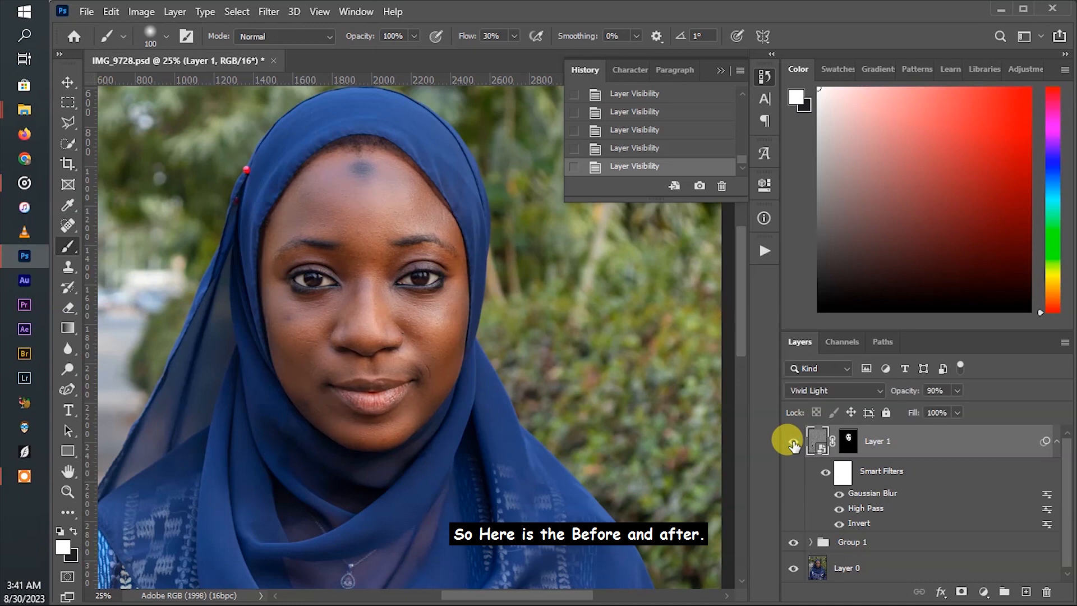